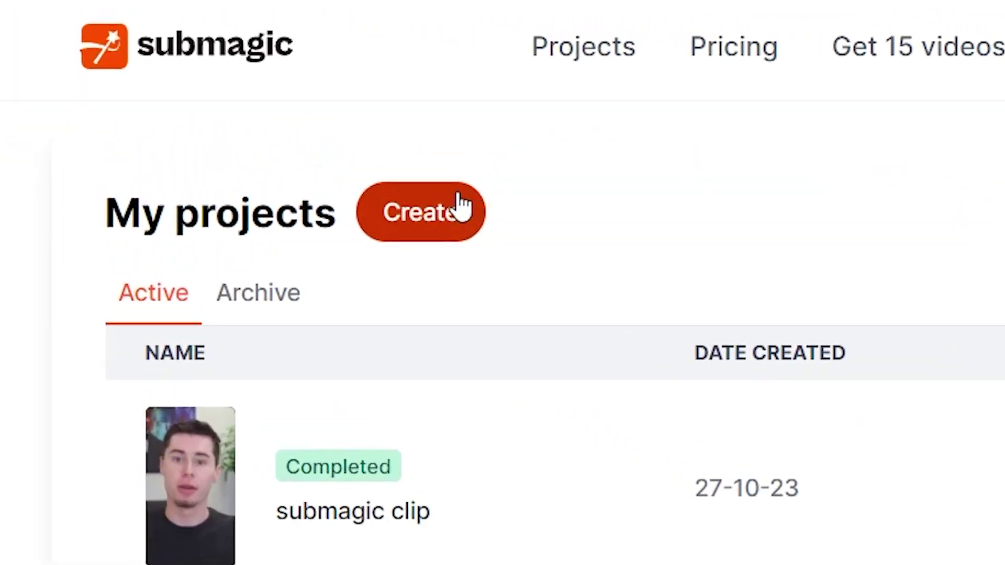
Start a new project, preview the talking-head clip, keep English as its language, and upload it.
left_click(269, 99)
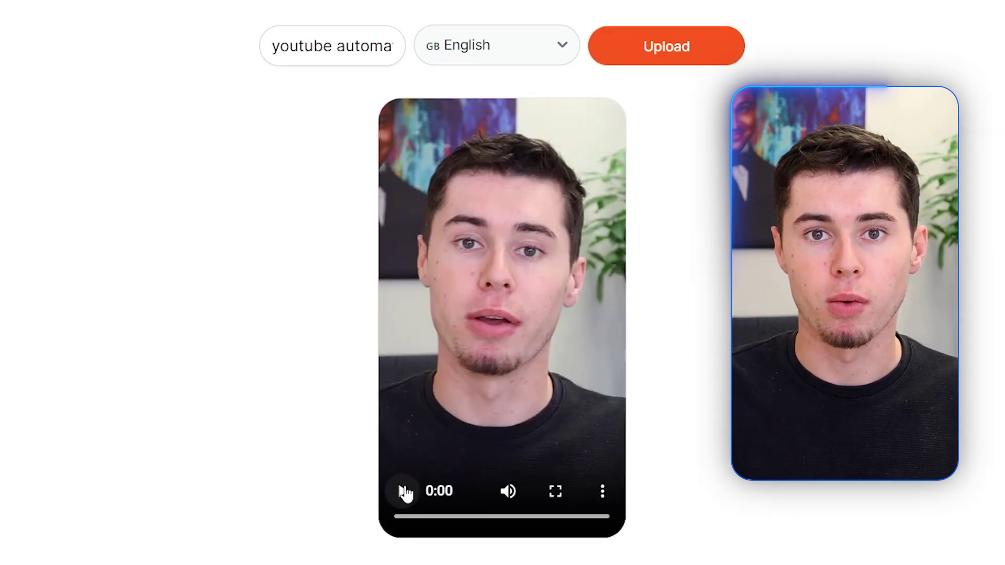
left_click(405, 492)
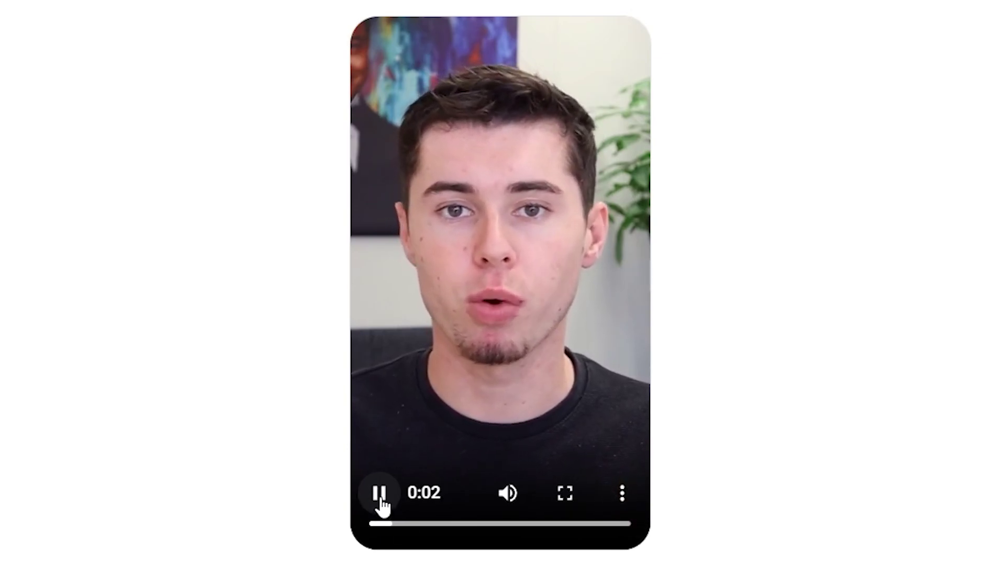
left_click(380, 495)
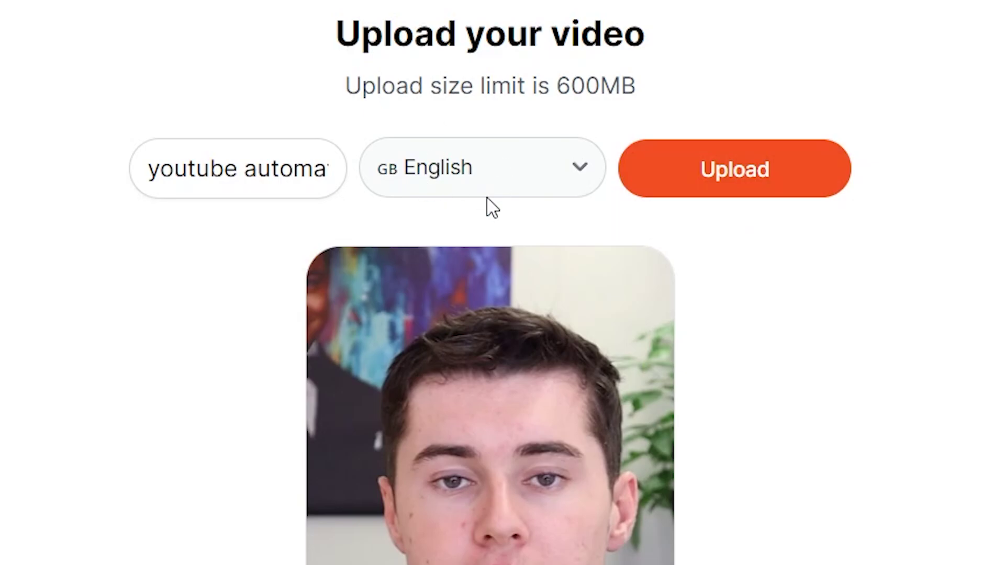
left_click(551, 178)
scroll(512, 269, "down", 10)
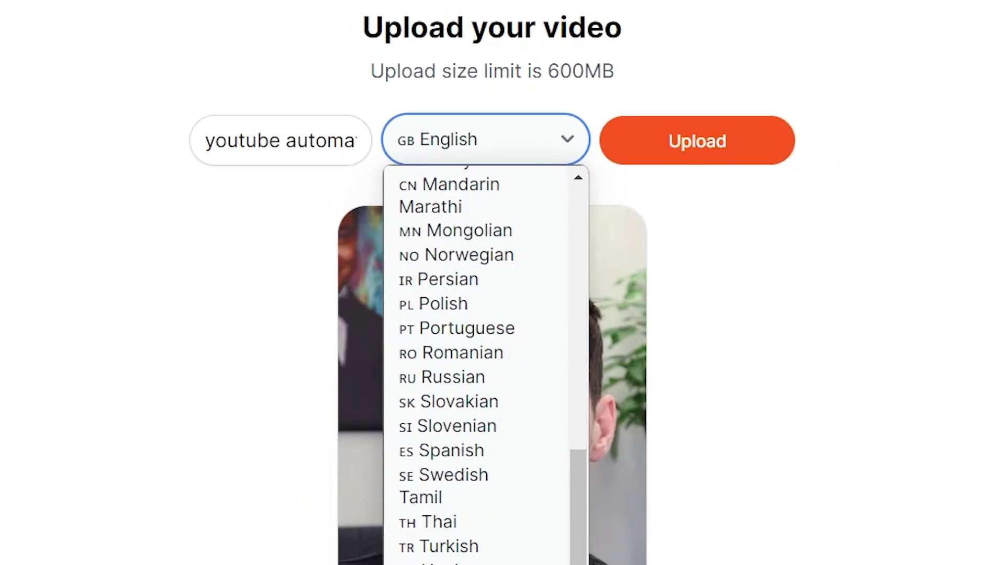
scroll(503, 482, "up", 10)
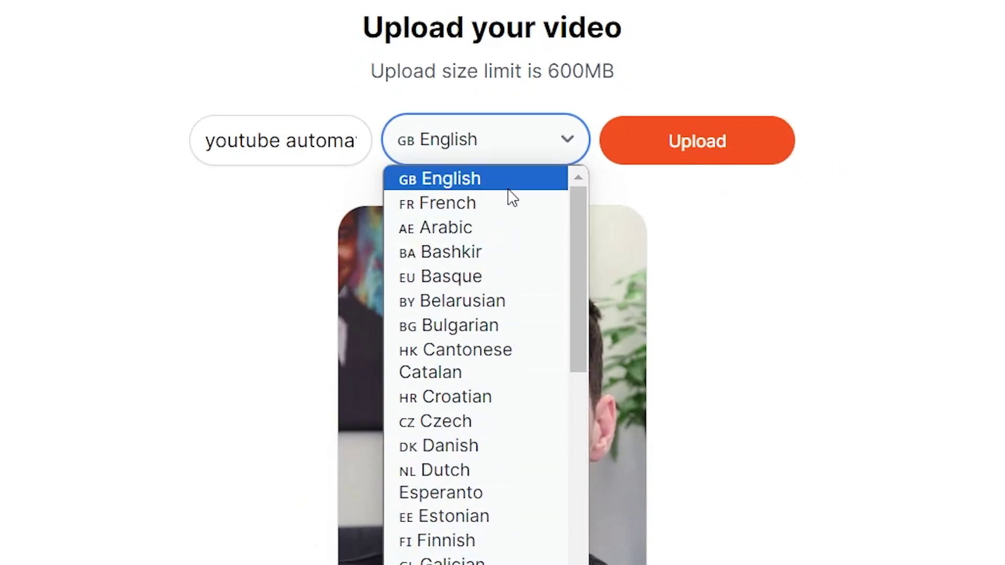
left_click(508, 184)
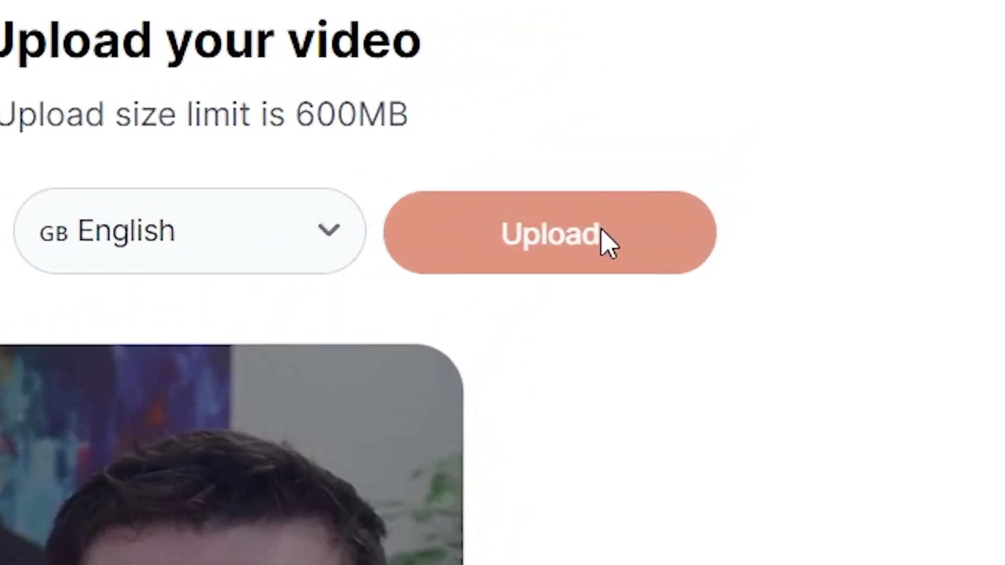
left_click(607, 238)
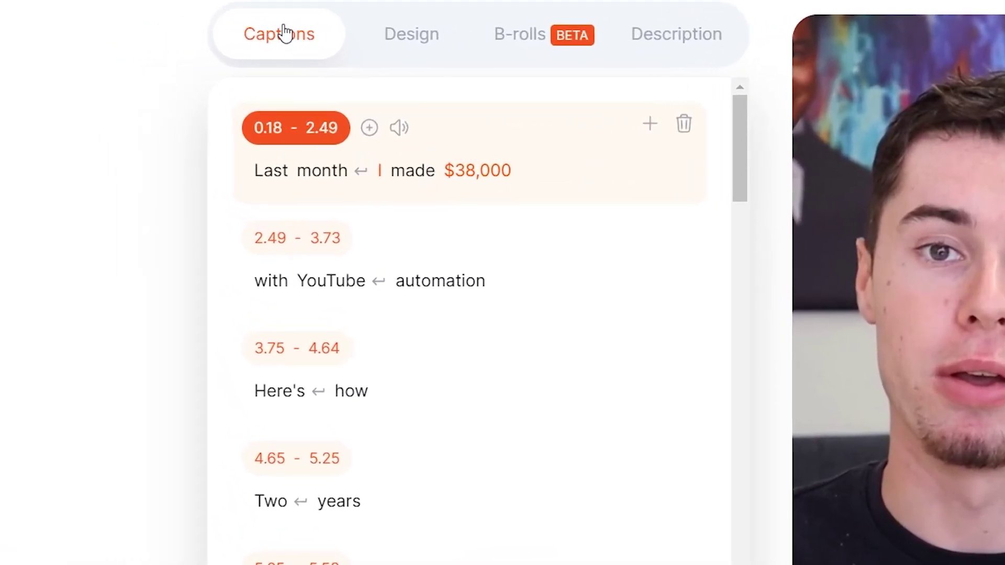
scroll(528, 299, "down", 10)
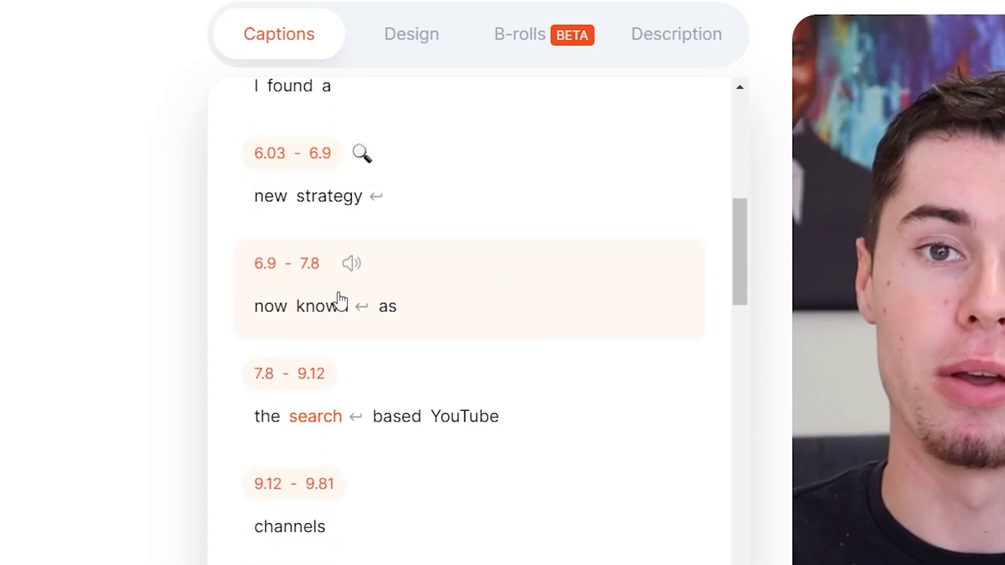
scroll(435, 368, "down", 5)
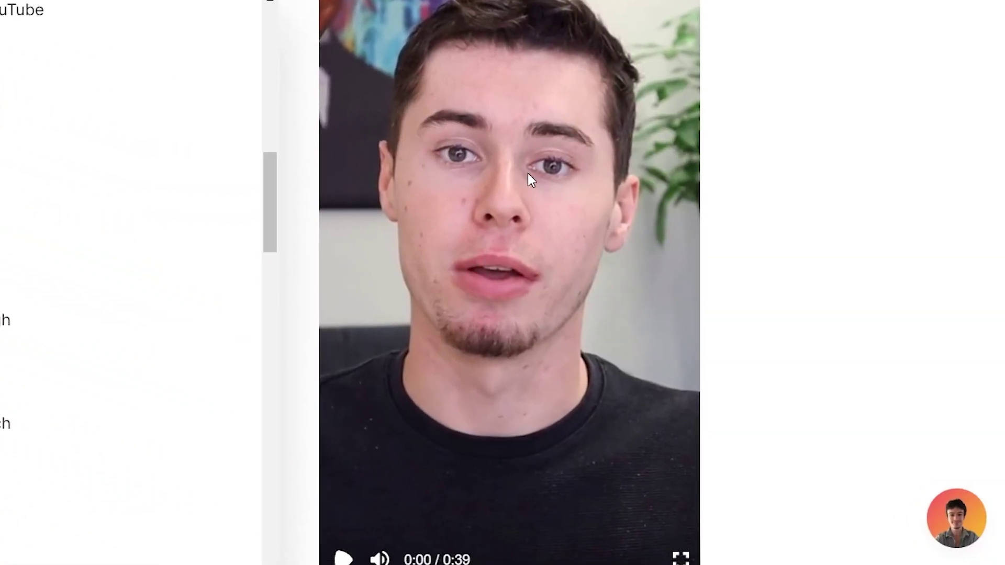
left_click(528, 172)
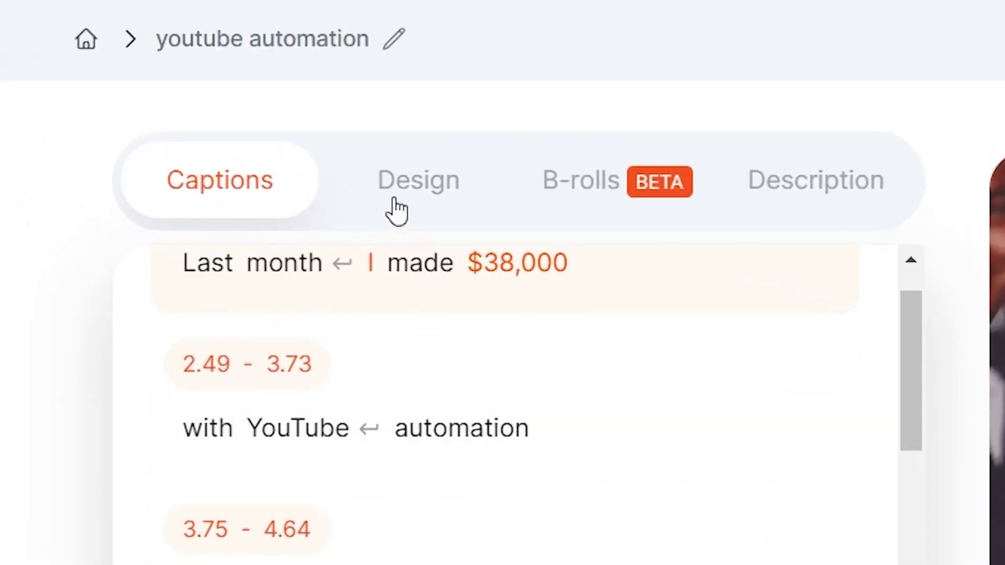
Try the DEVIN, BEAST, Ali, Iman and DAVID caption themes, then apply HORMOZI 3.
left_click(394, 210)
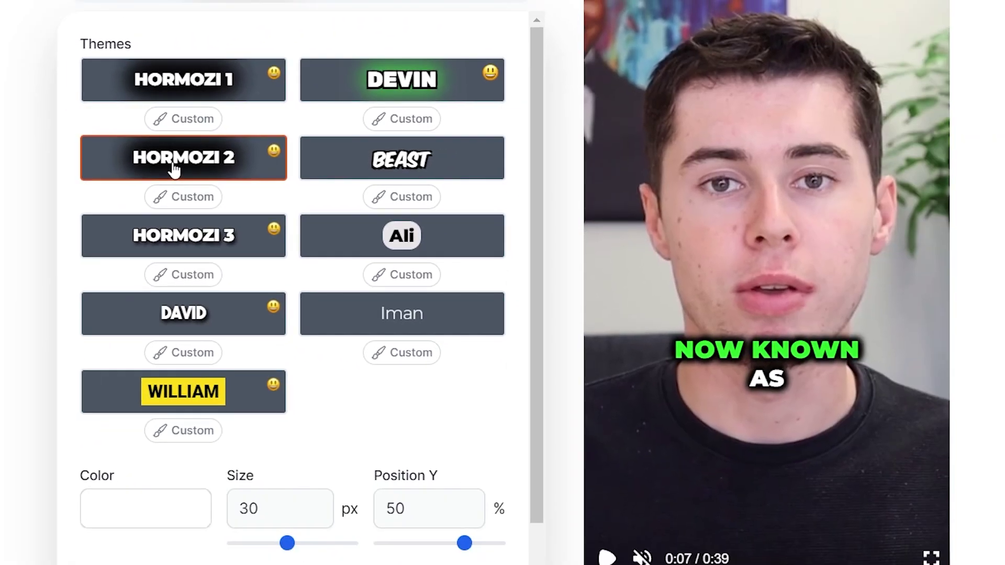
left_click(396, 90)
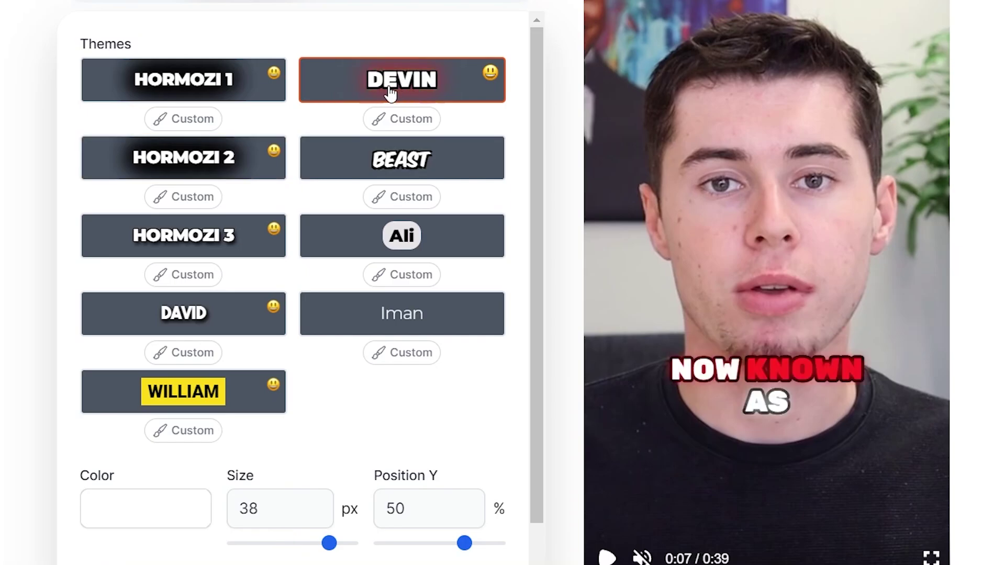
left_click(417, 170)
left_click(422, 237)
left_click(422, 315)
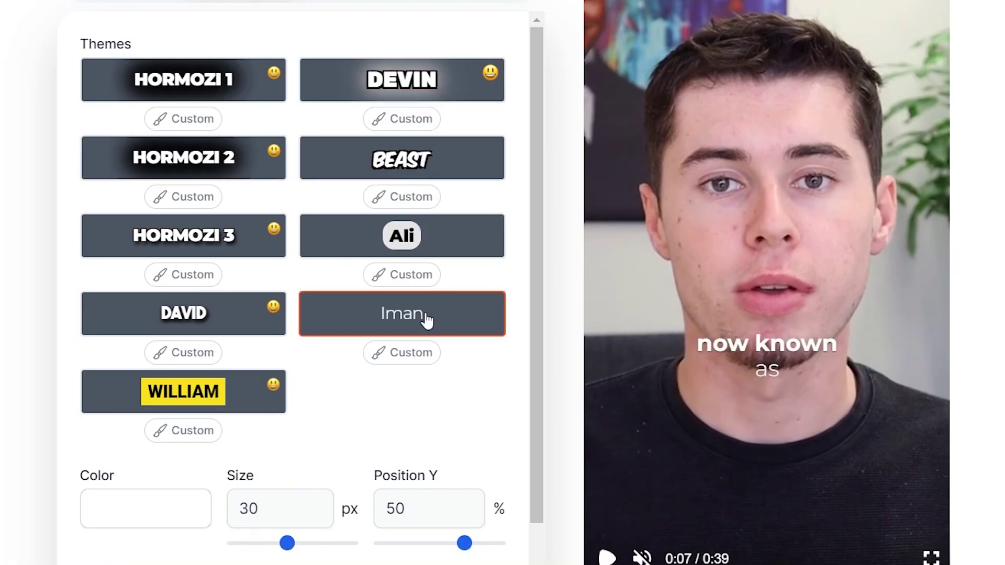
left_click(218, 320)
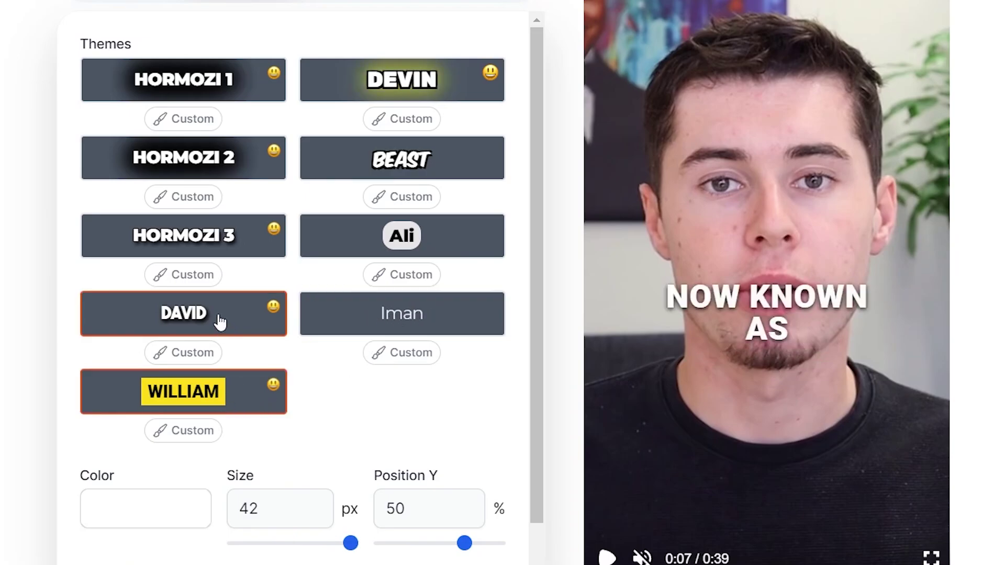
left_click(205, 246)
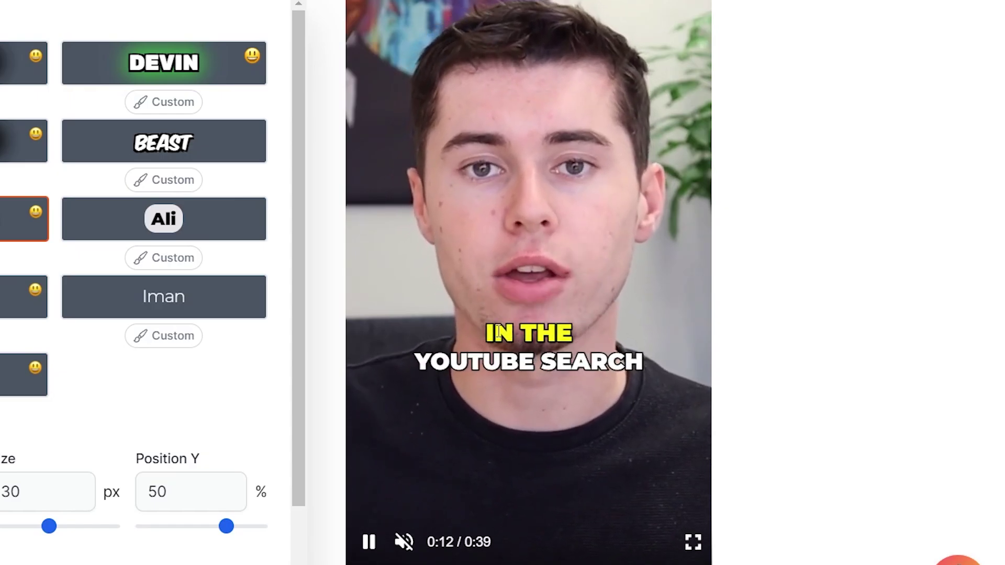
left_click(371, 542)
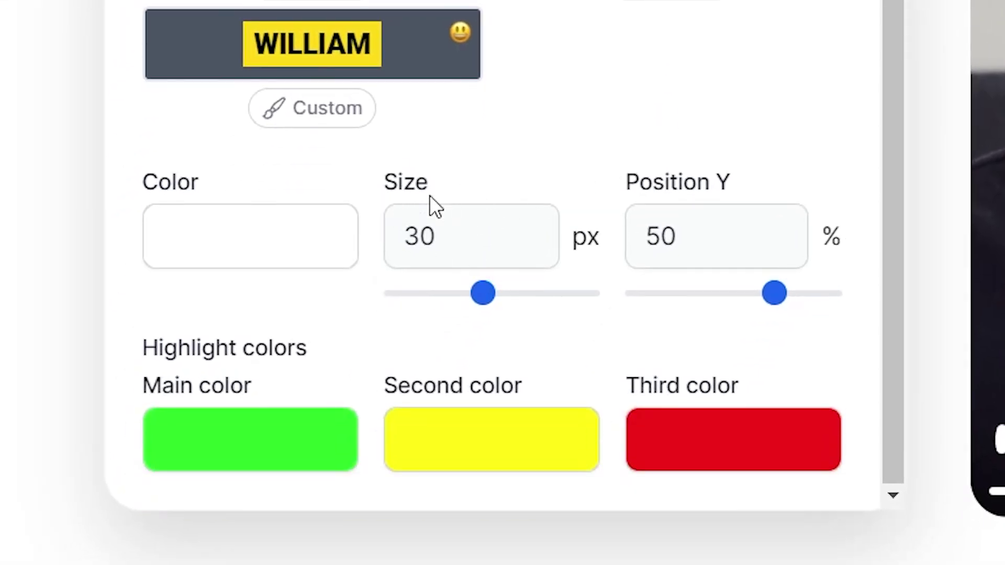
Resize the captions to about 35 px and lower them to roughly 60% vertical position.
left_click_drag(495, 307, 624, 306)
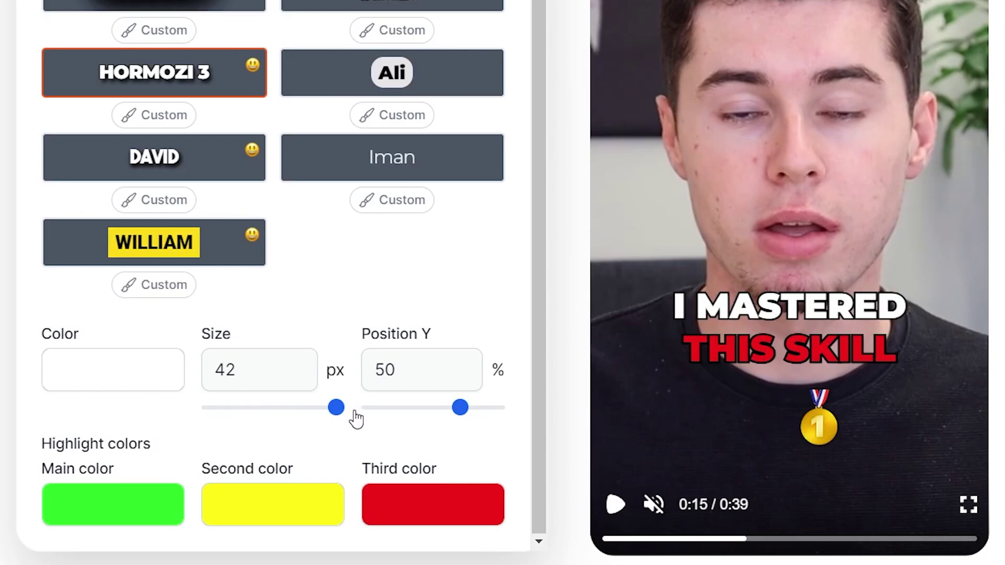
left_click_drag(356, 418, 299, 417)
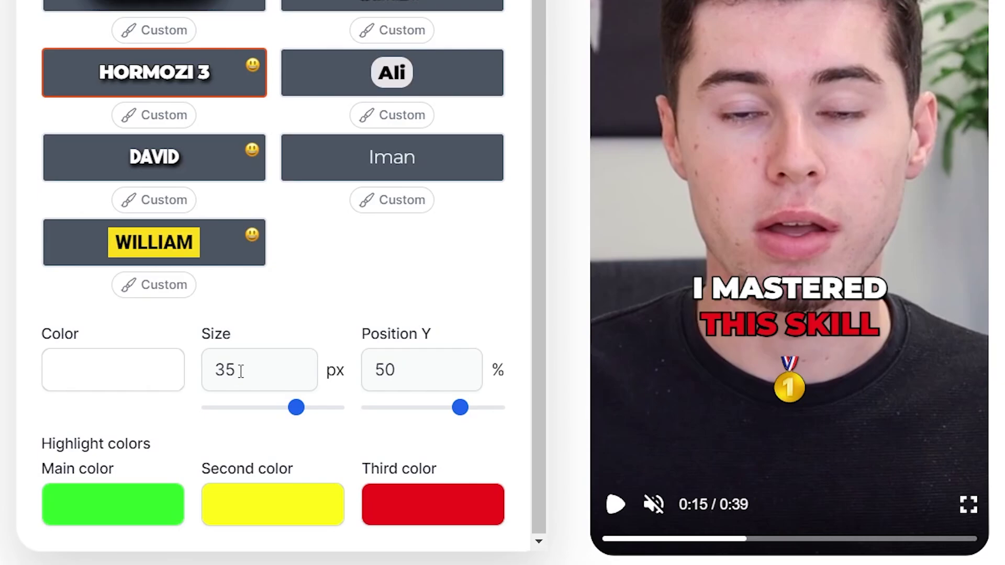
mouse_move(466, 419)
left_mouse_down()
mouse_move(426, 417)
mouse_move(476, 427)
left_mouse_up()
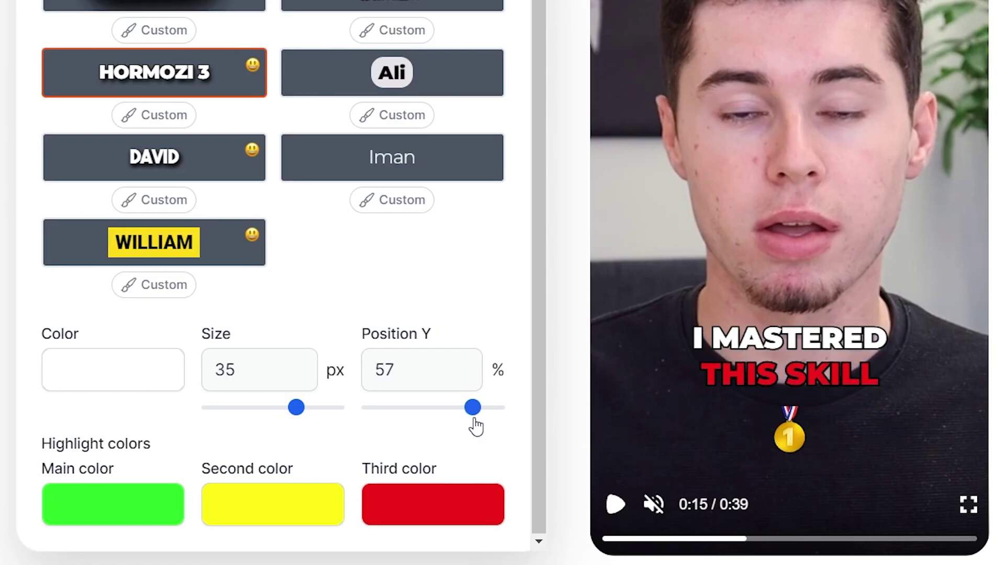
left_click(616, 504)
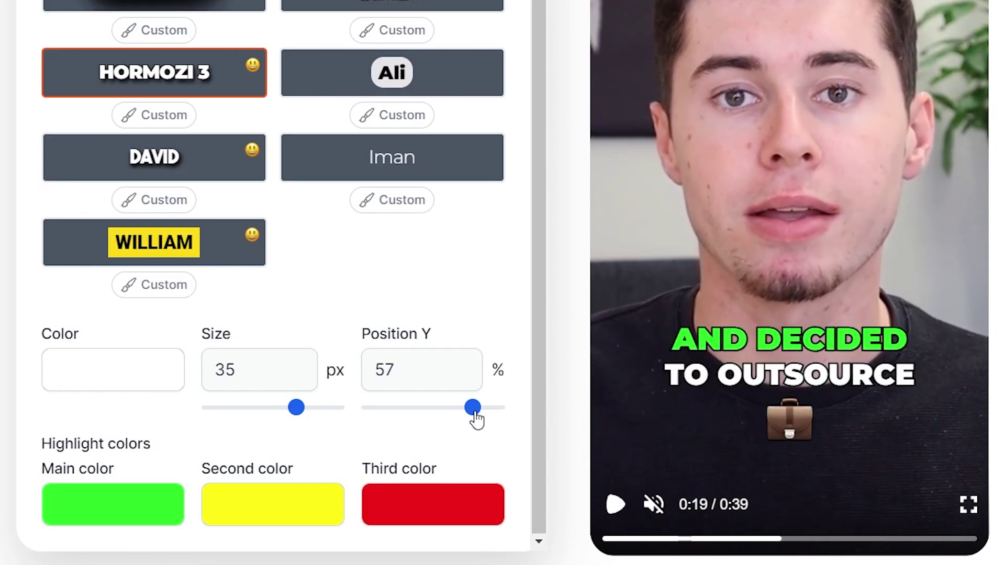
left_click(616, 504)
left_click_drag(473, 409, 478, 413)
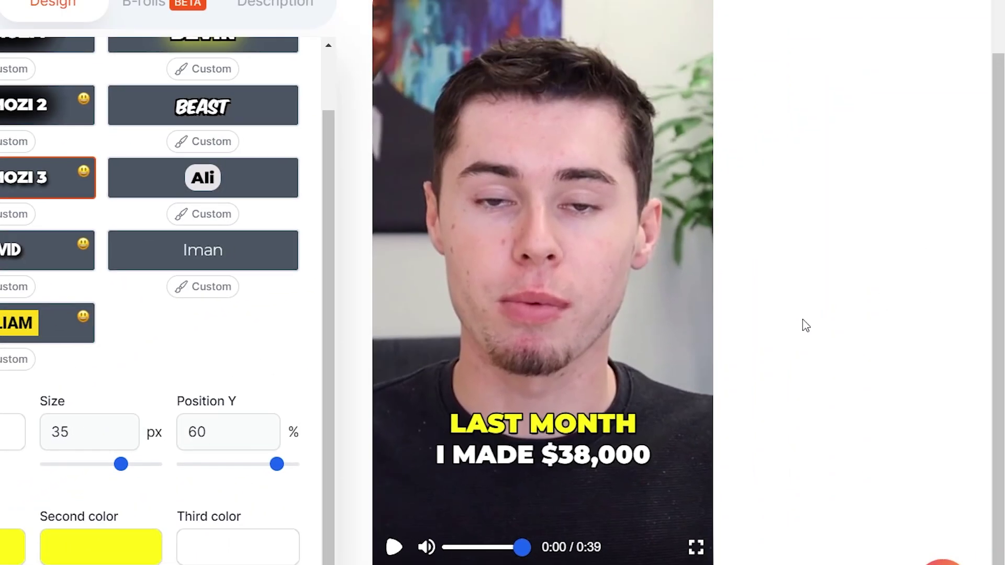
left_click(393, 546)
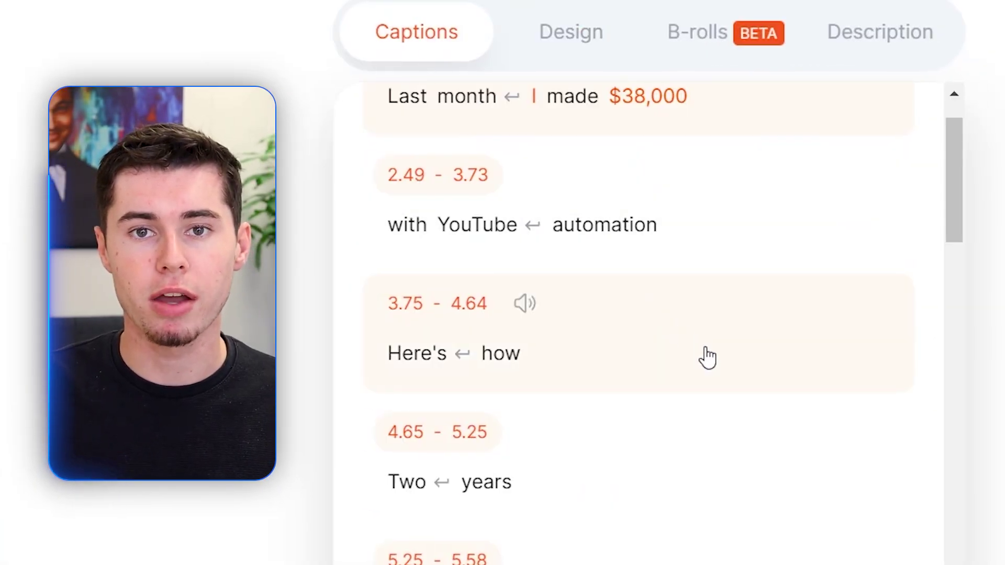
scroll(701, 355, "up", 2)
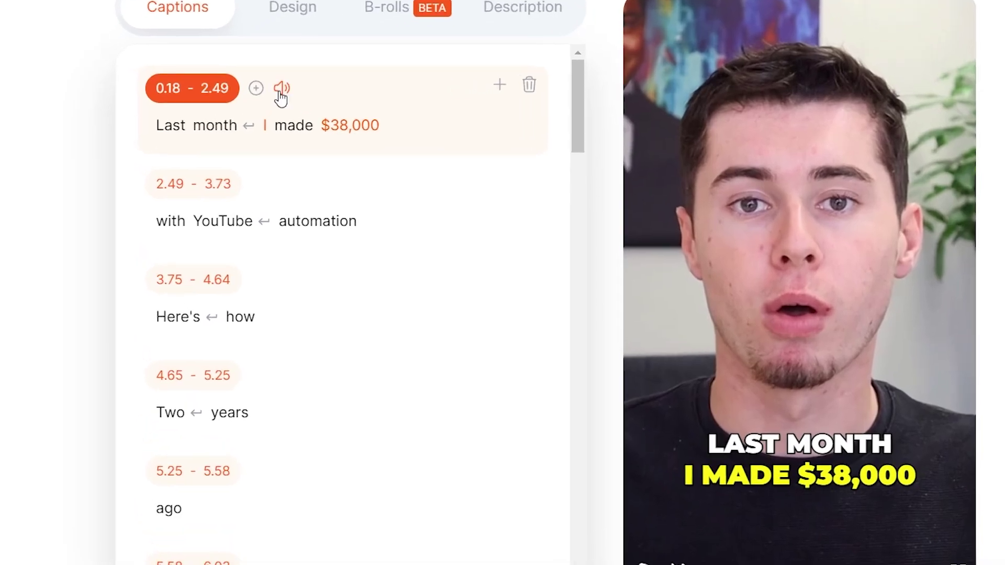
Give the 'Last month I made $38,000' caption the Money sound effect and preview it.
left_click(251, 94)
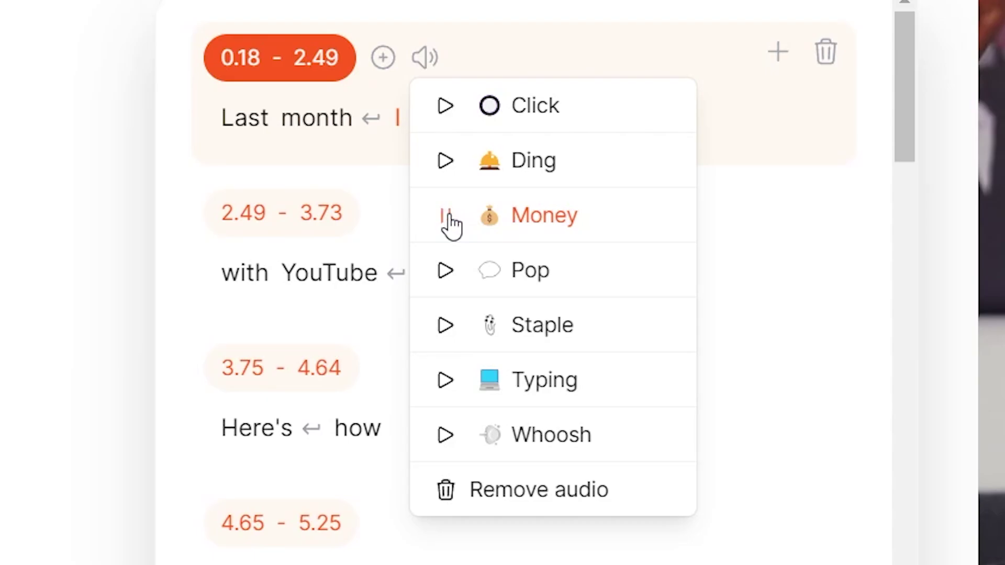
left_click(513, 226)
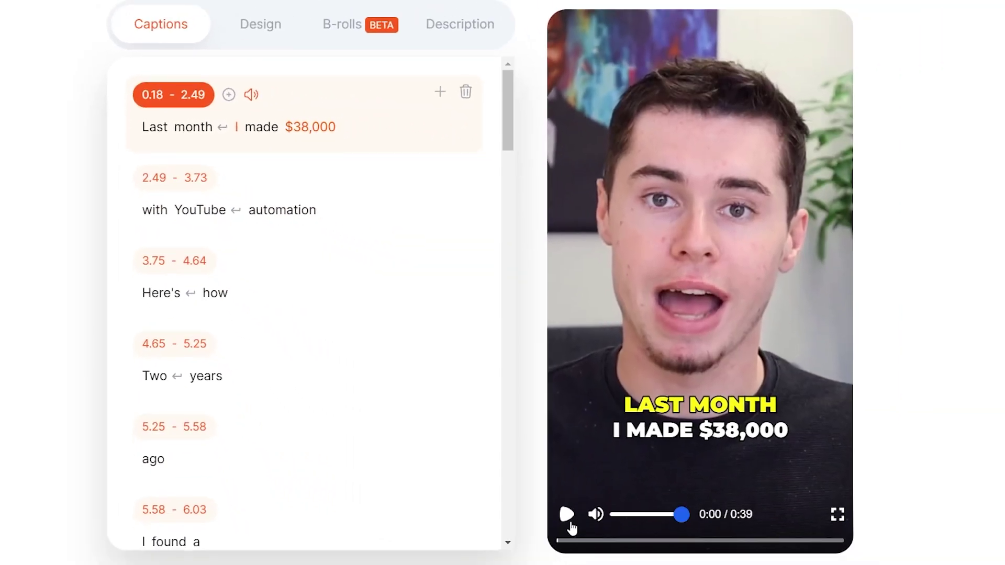
left_click(567, 518)
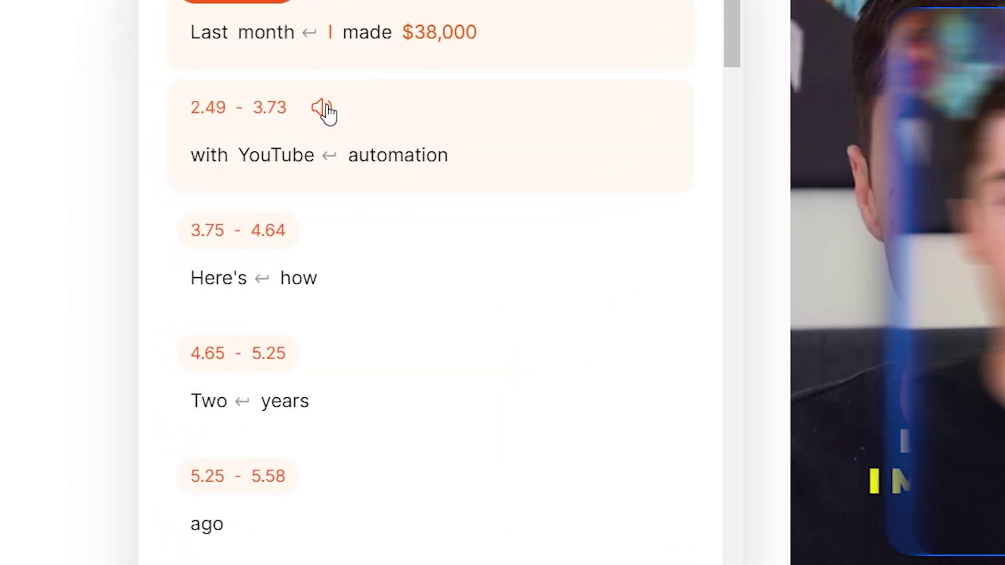
left_click(368, 75)
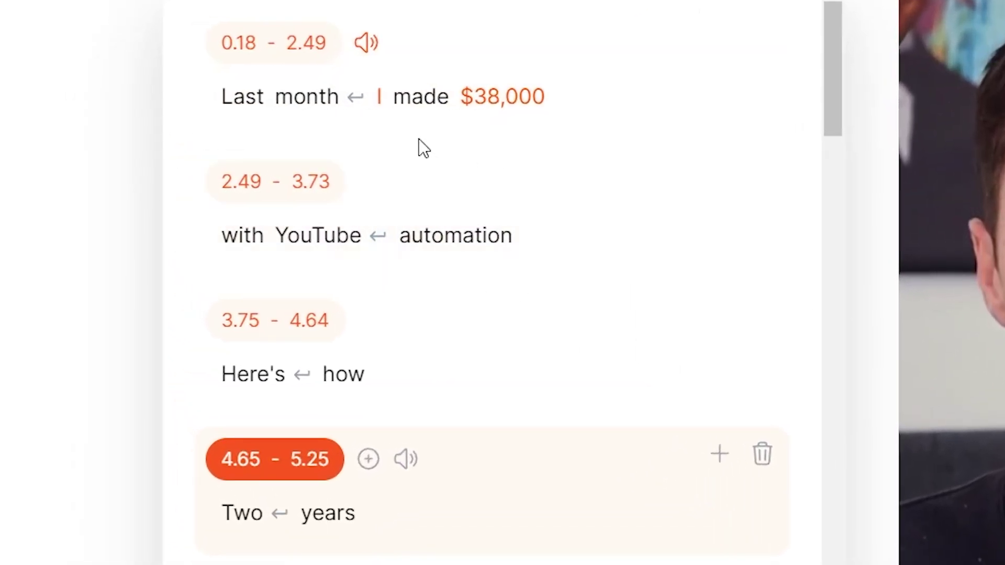
Move the word 'ago' up into the 'Two years' caption.
left_click(295, 130)
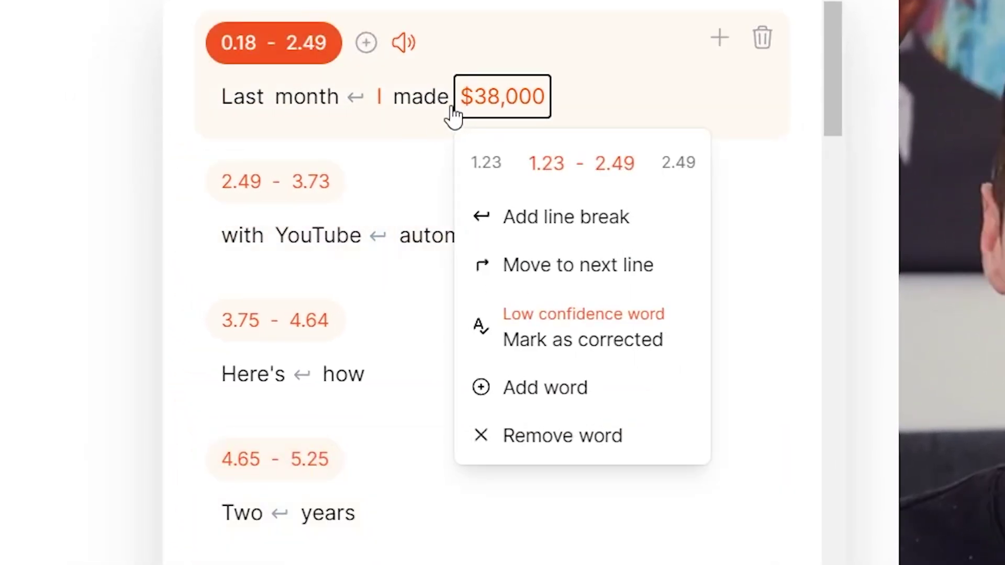
left_click(406, 204)
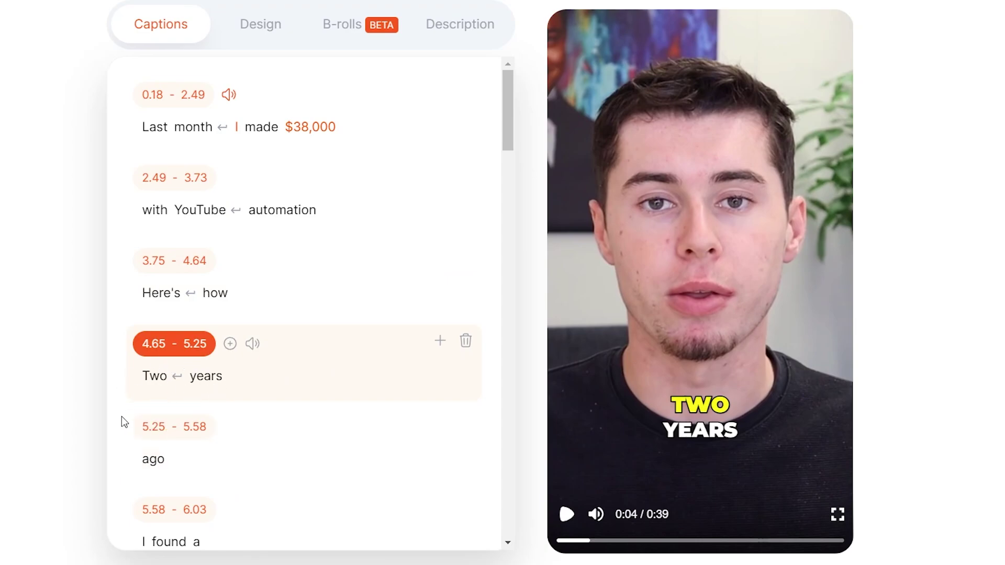
left_click(157, 461)
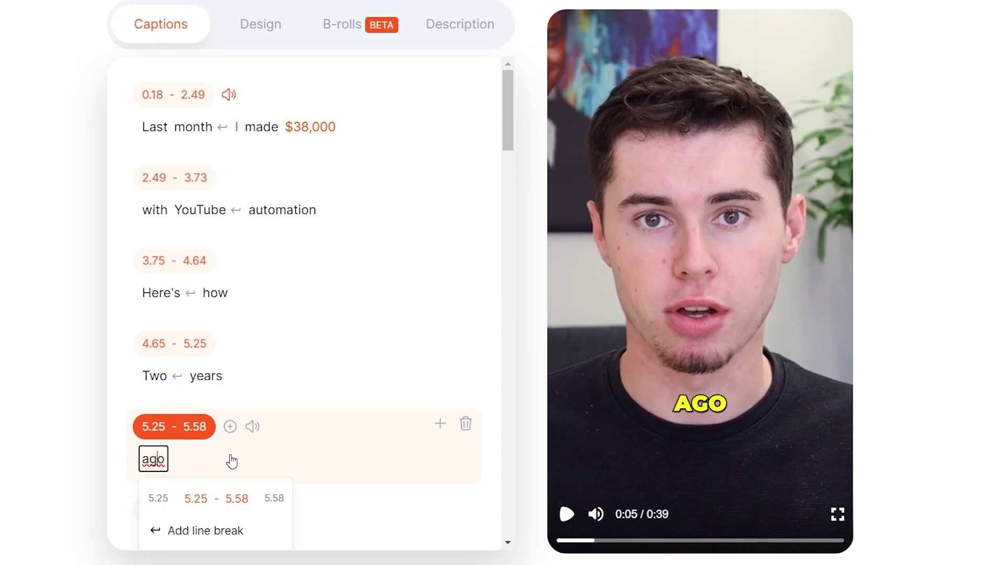
scroll(232, 462, "down", 2)
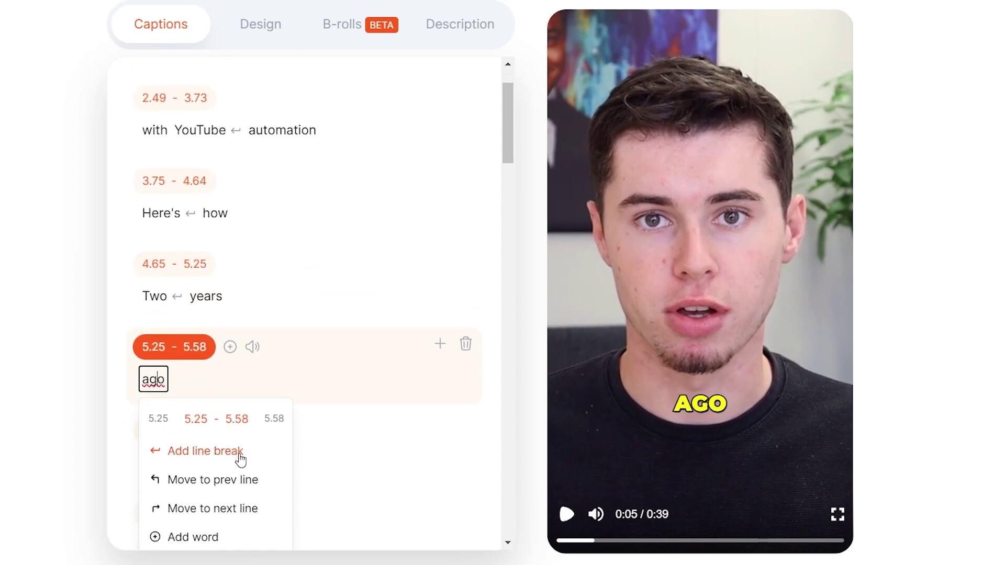
left_click(231, 481)
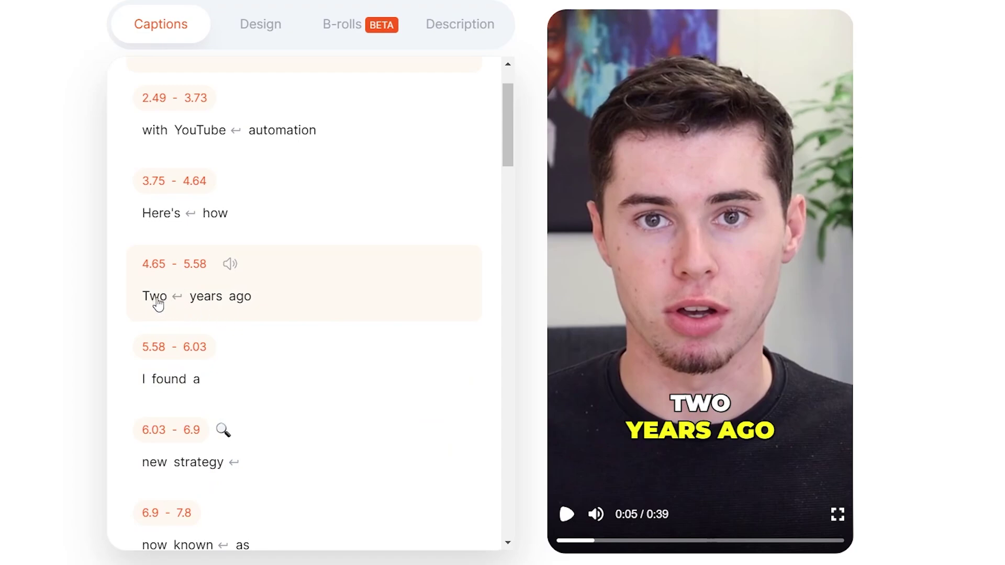
left_click(269, 307)
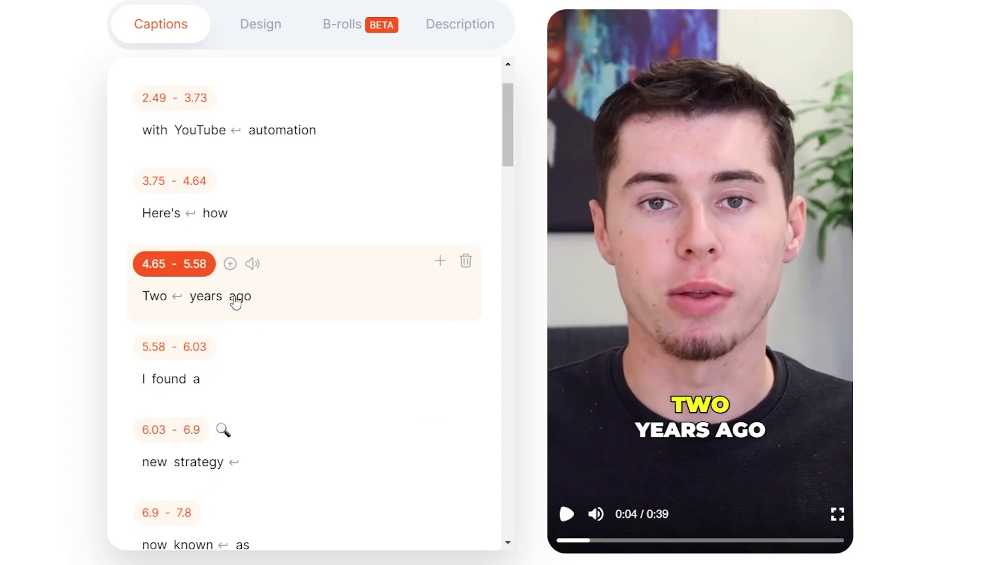
Move 'new' and 'strategy' into the 'I found a' caption, forming 'I found a new strategy'.
scroll(246, 356, "down", 1)
left_click(237, 392)
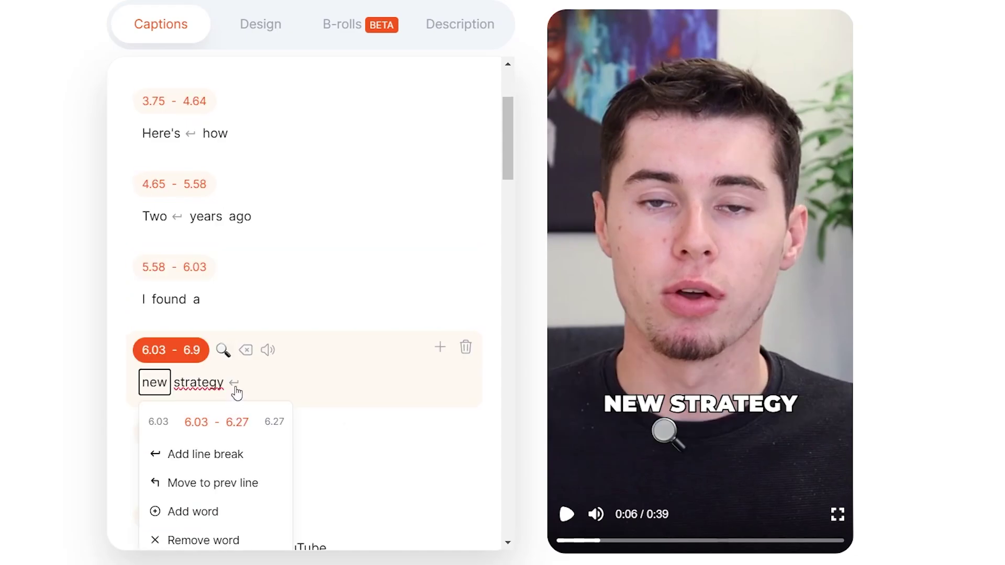
left_click(223, 481)
left_click(181, 389)
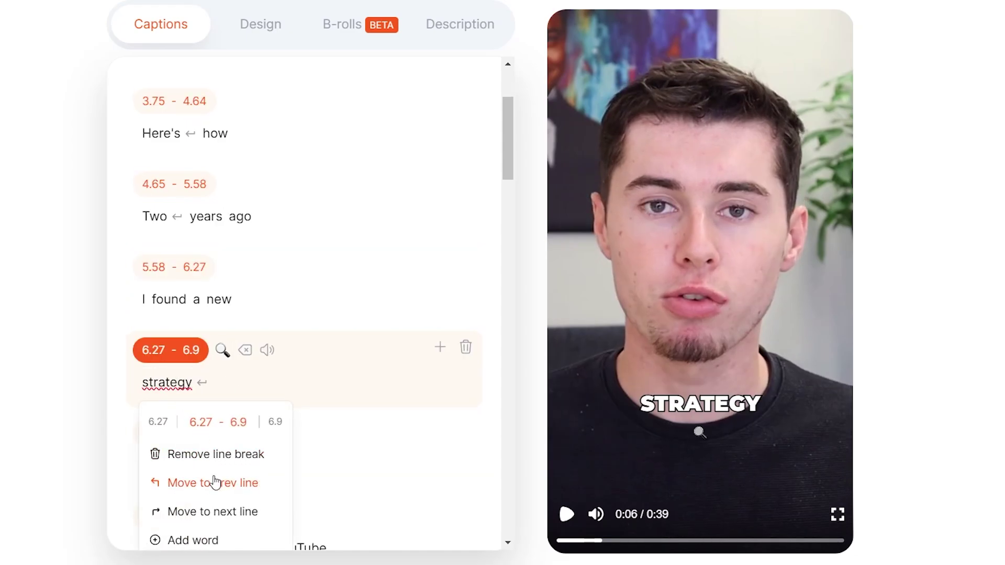
left_click(215, 482)
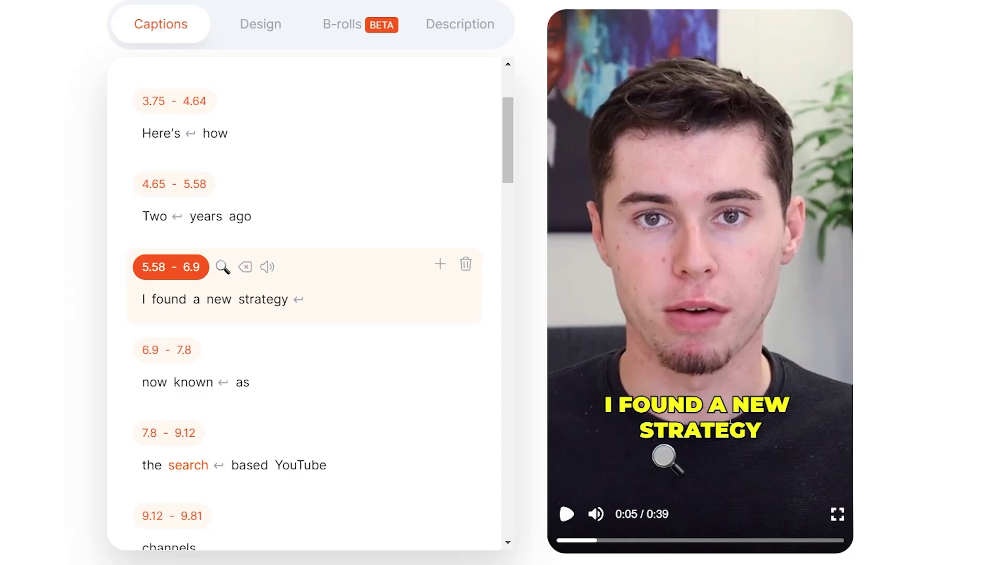
scroll(260, 102, "up", 3)
left_click(240, 100)
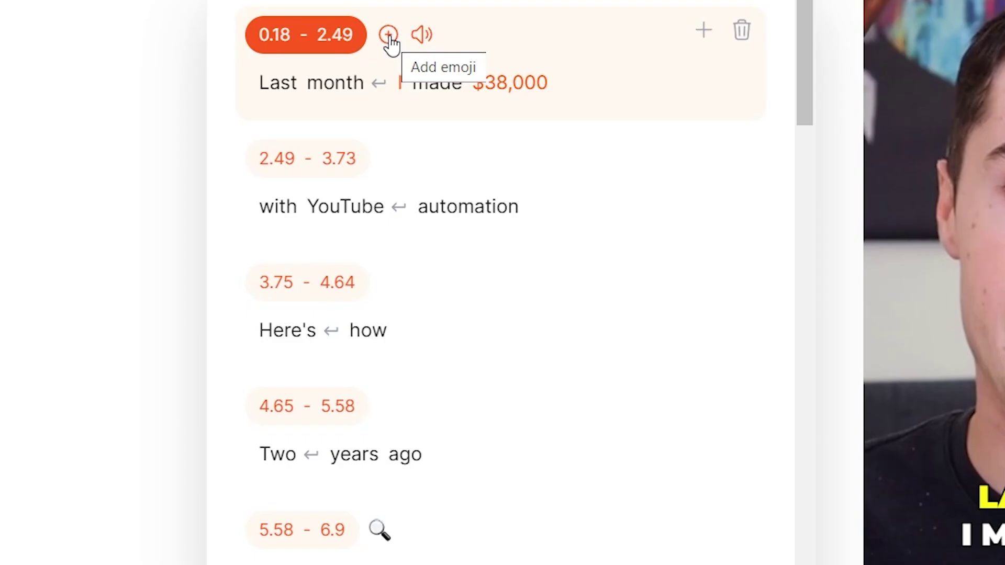
Add the Money-Mouth Face emoji to the opening caption and play the preview.
left_click(388, 36)
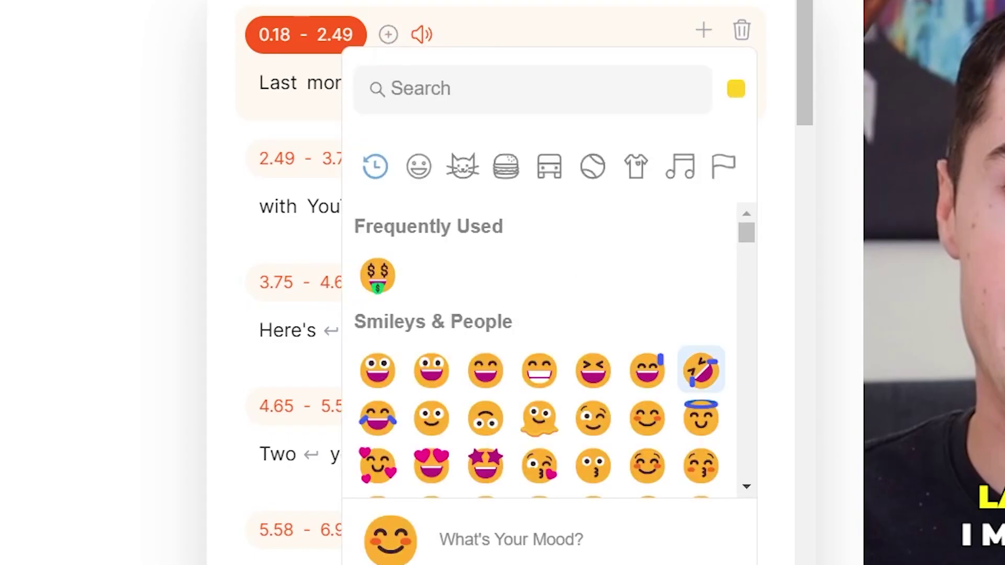
left_click(377, 275)
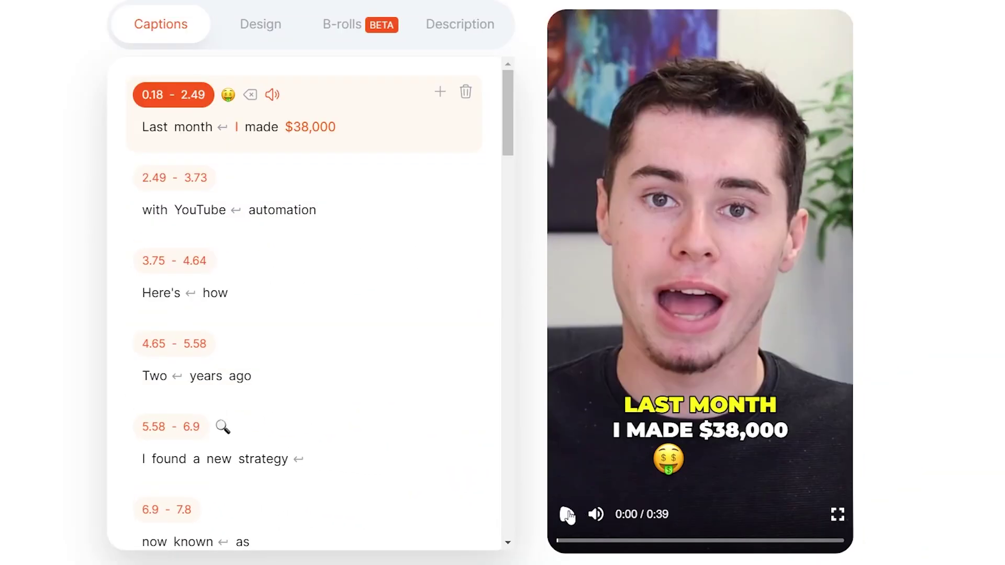
left_click(566, 516)
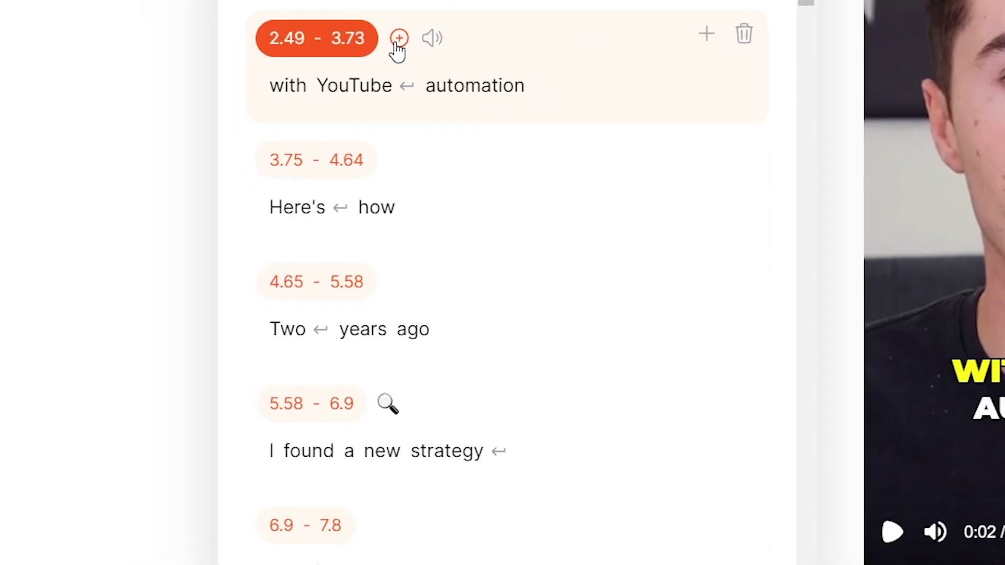
Add a camera emoji to the 2.49–3.73 'with YouTube automation' caption.
left_click(230, 177)
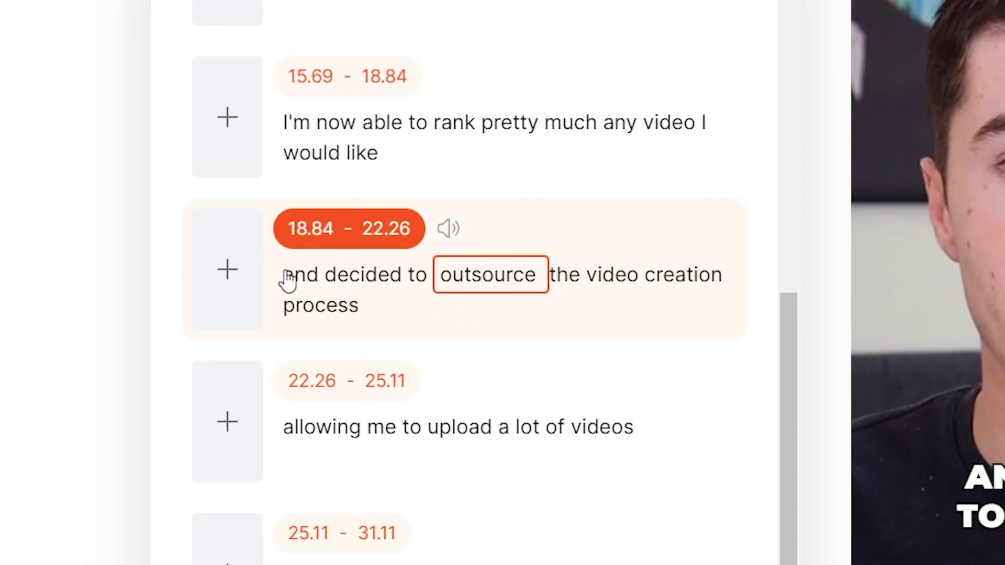
Search stock video for 'team' and set a team clip as B-roll for the 18.84–22.26 line.
left_click(227, 269)
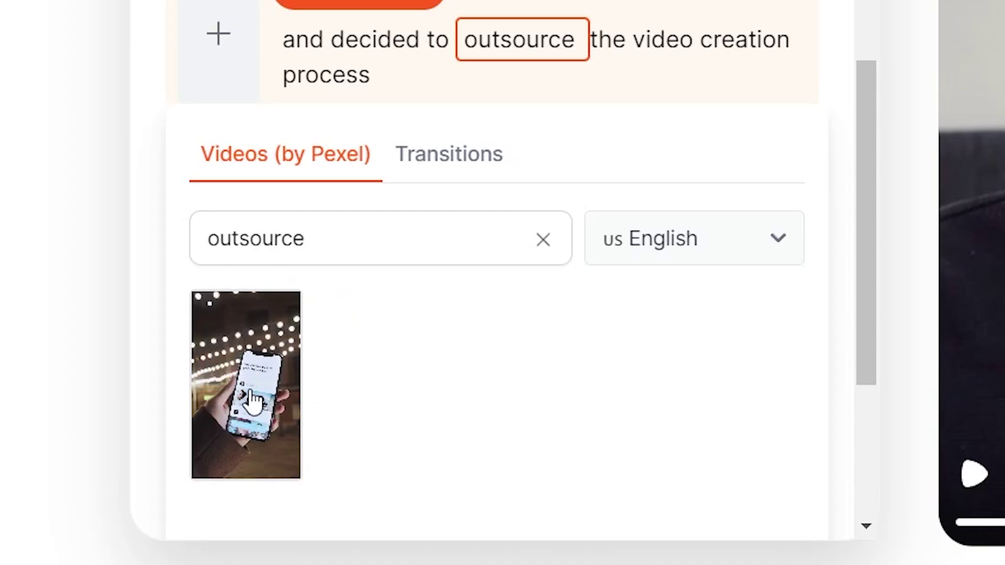
double_click(478, 231)
type("team")
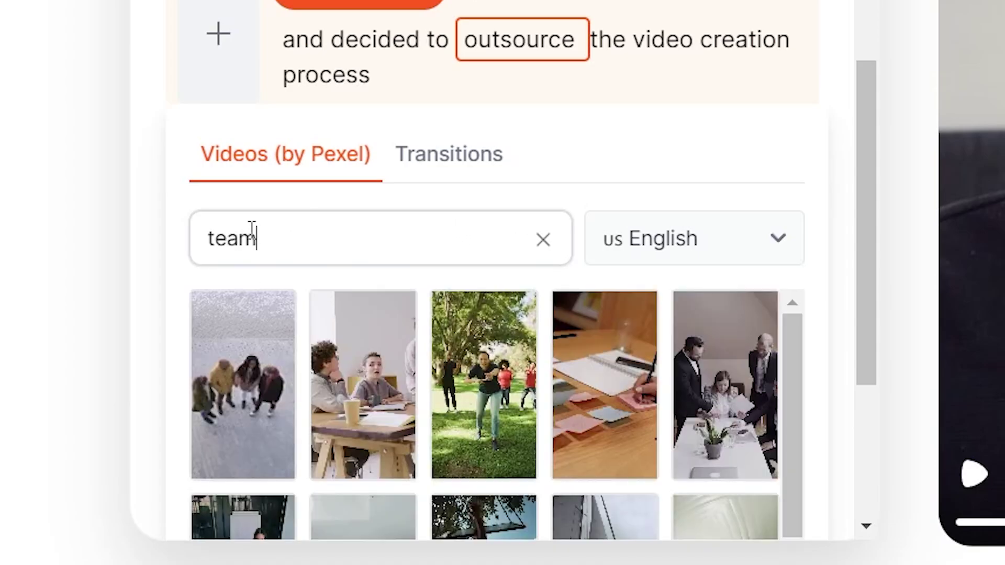
left_click(725, 405)
left_click(973, 473)
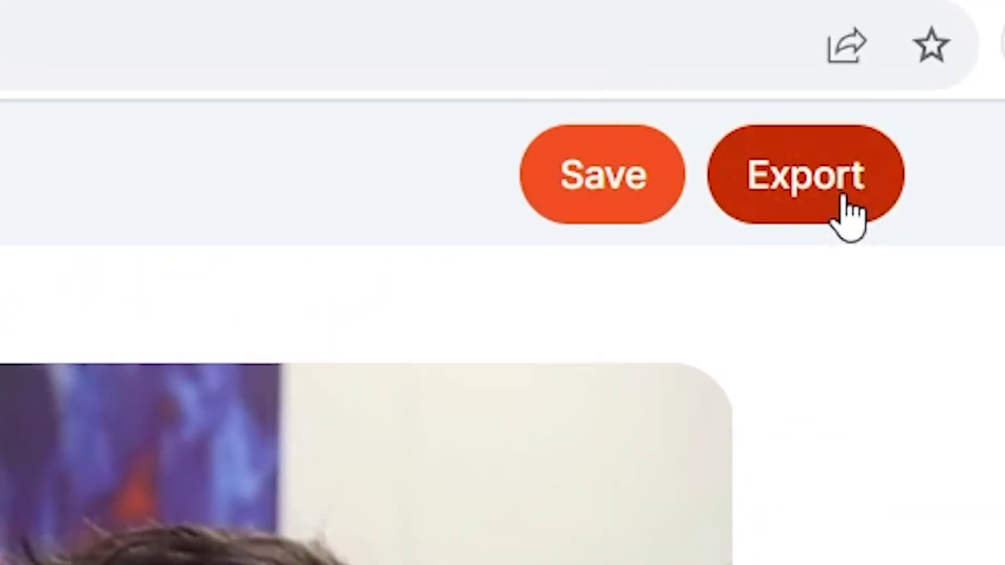
Export the captioned video and scroll through the pricing plans that appear.
left_click(845, 202)
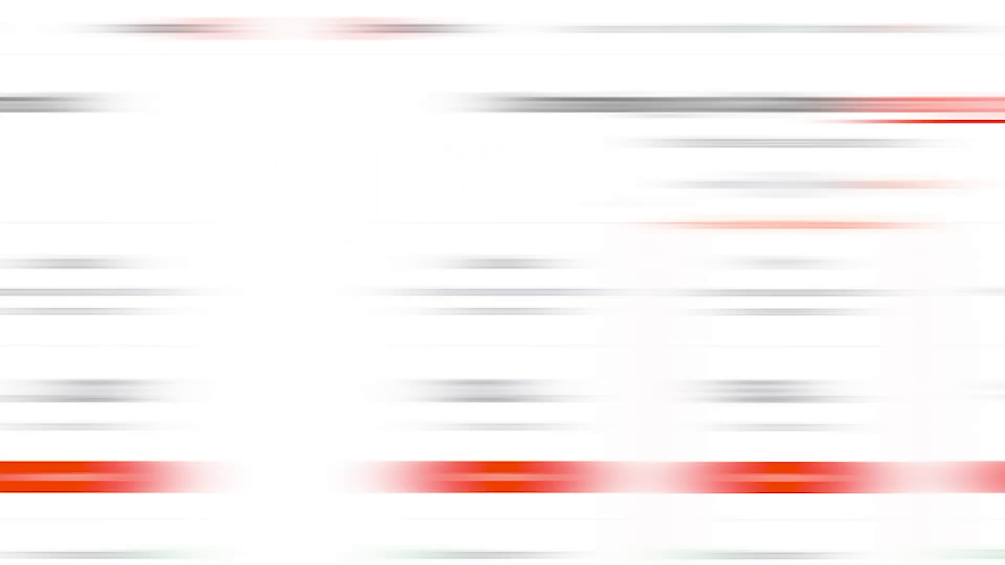
scroll(334, 194, "down", 2)
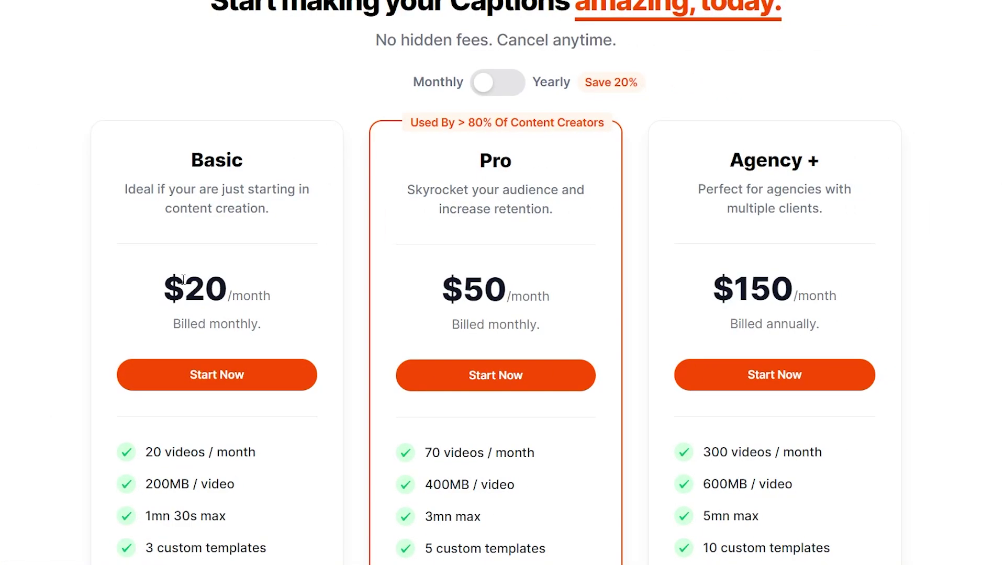
scroll(418, 310, "down", 2)
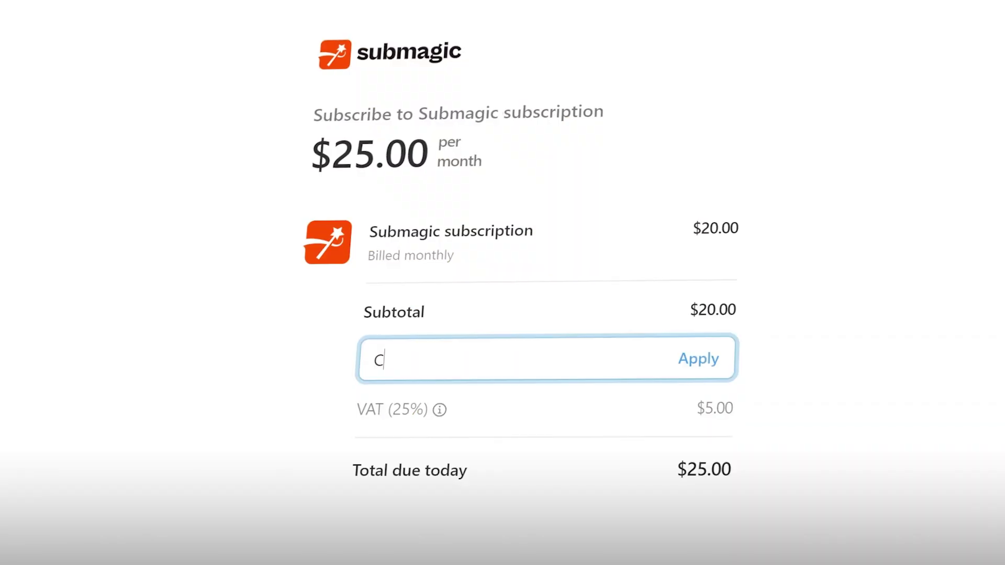
Apply coupon CREATOR10 at checkout, dropping the first month's total to $22.50.
type("REATOR10")
left_click(696, 366)
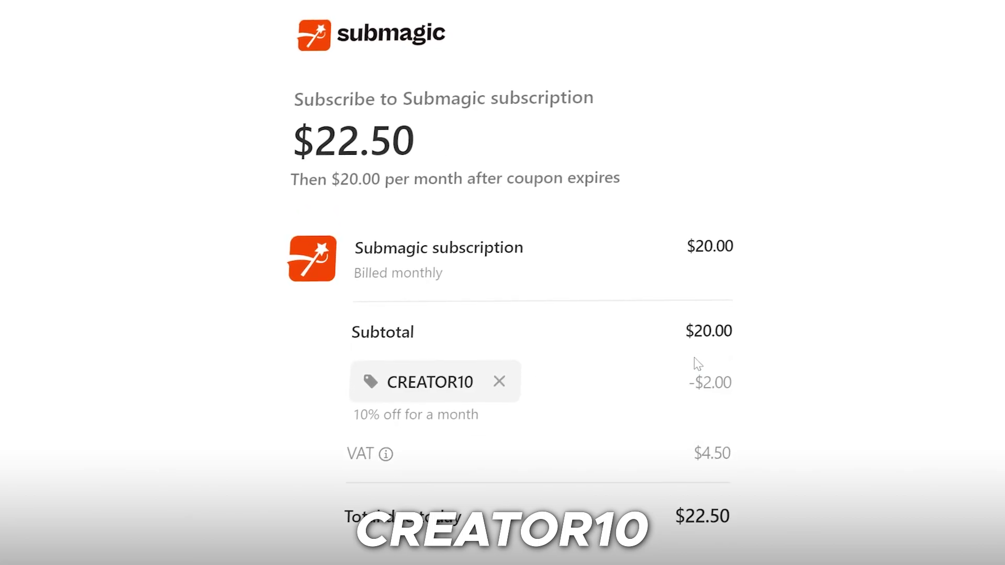
left_click_drag(477, 414, 350, 422)
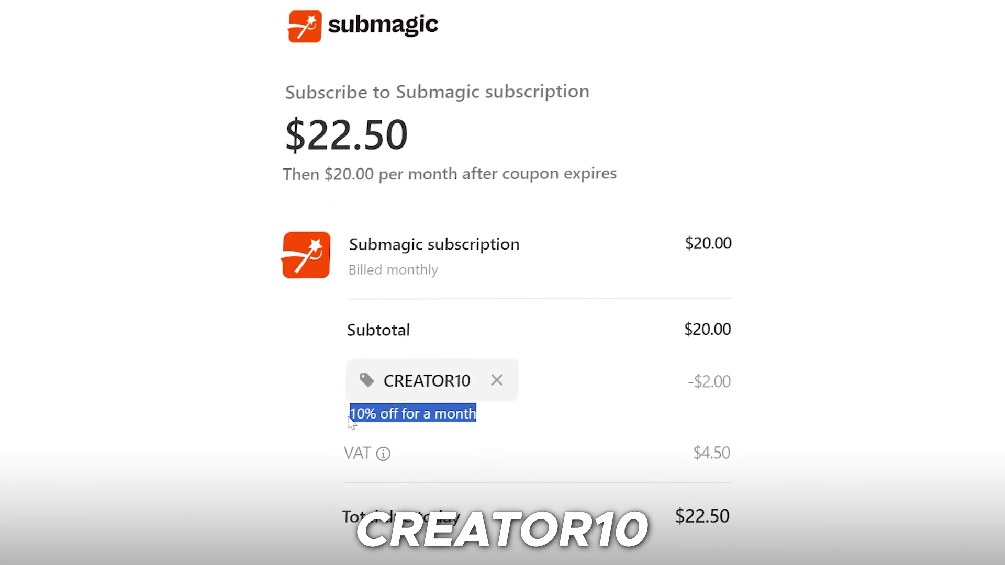
left_click(349, 421)
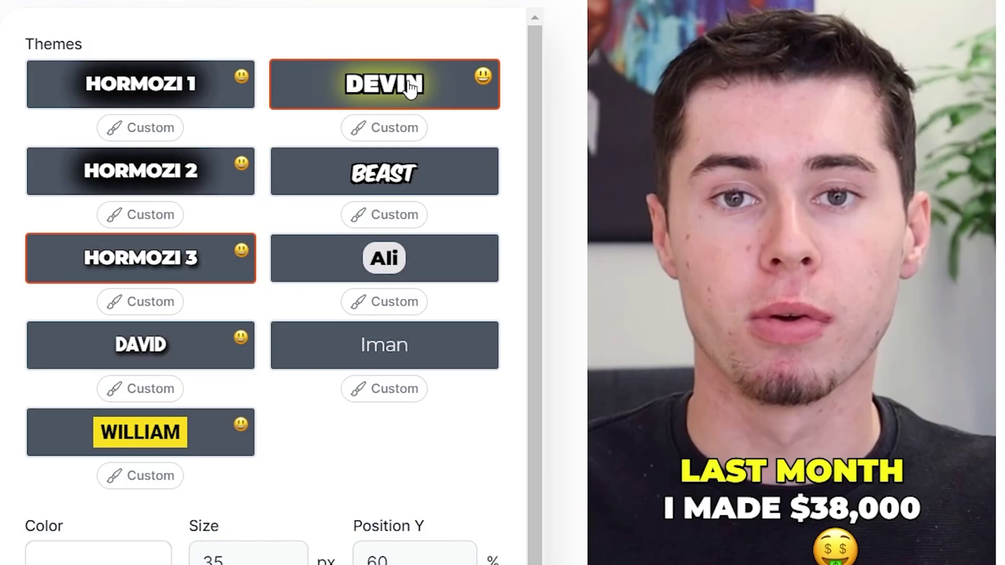
Preview the DEVIN, BEAST, Ali and Iman caption themes, apply BEAST, and play the video.
left_click(409, 89)
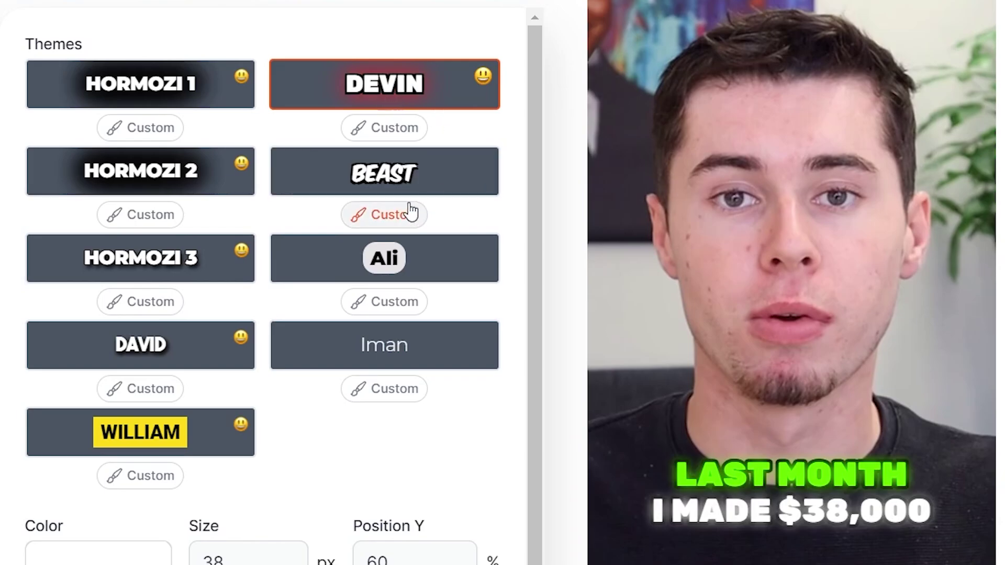
left_click(399, 186)
left_click(436, 275)
left_click(426, 347)
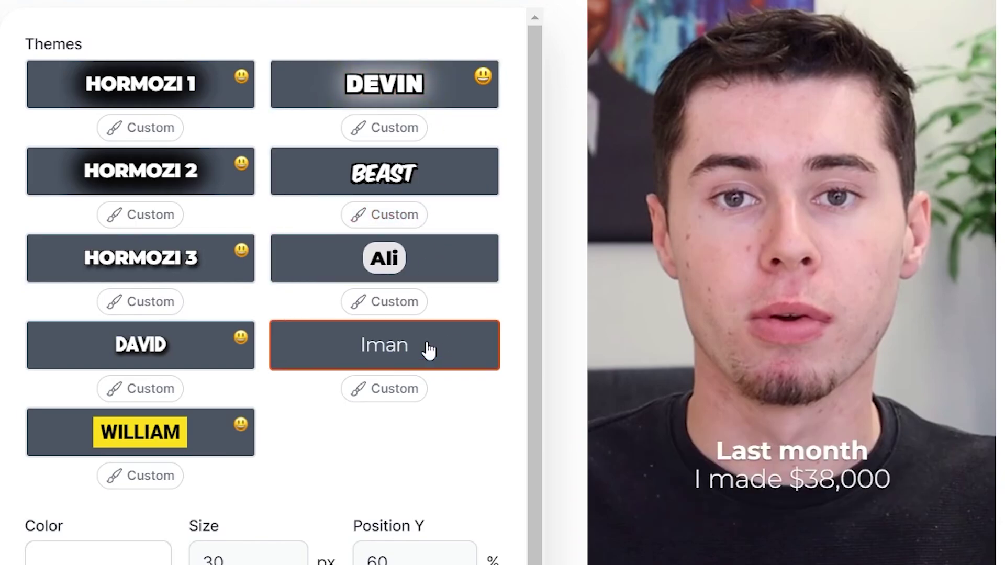
left_click(385, 173)
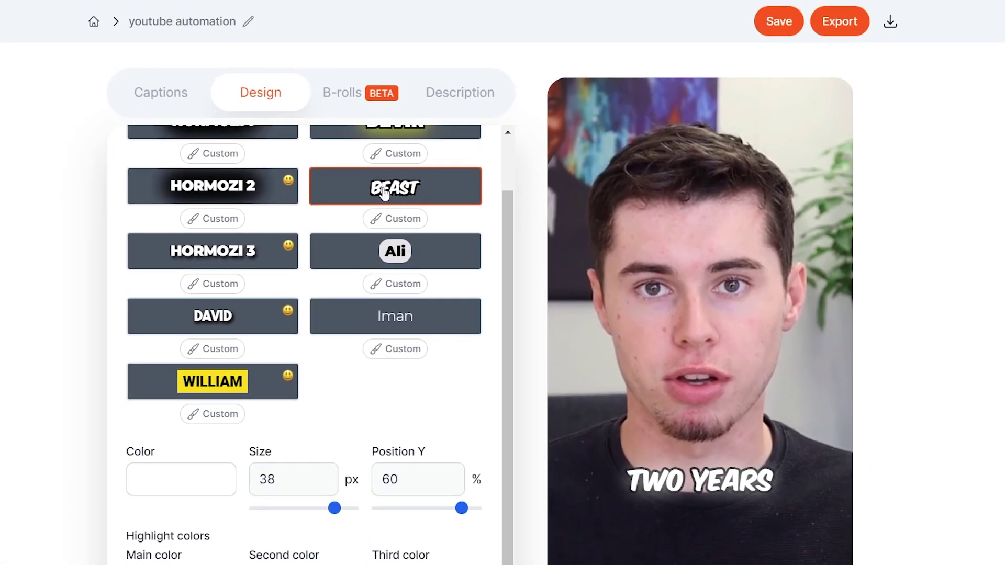
scroll(579, 534, "down", 2)
left_click(568, 517)
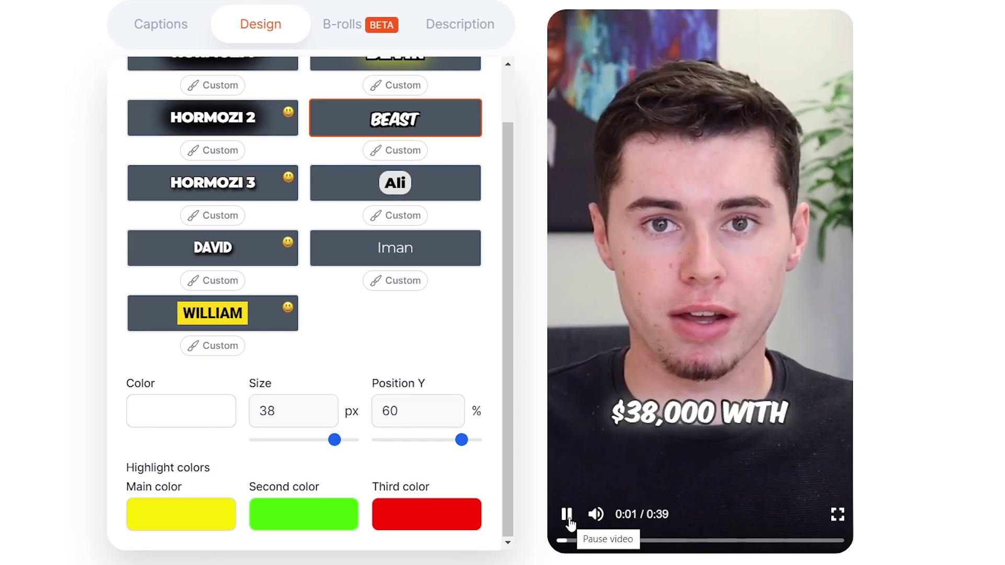